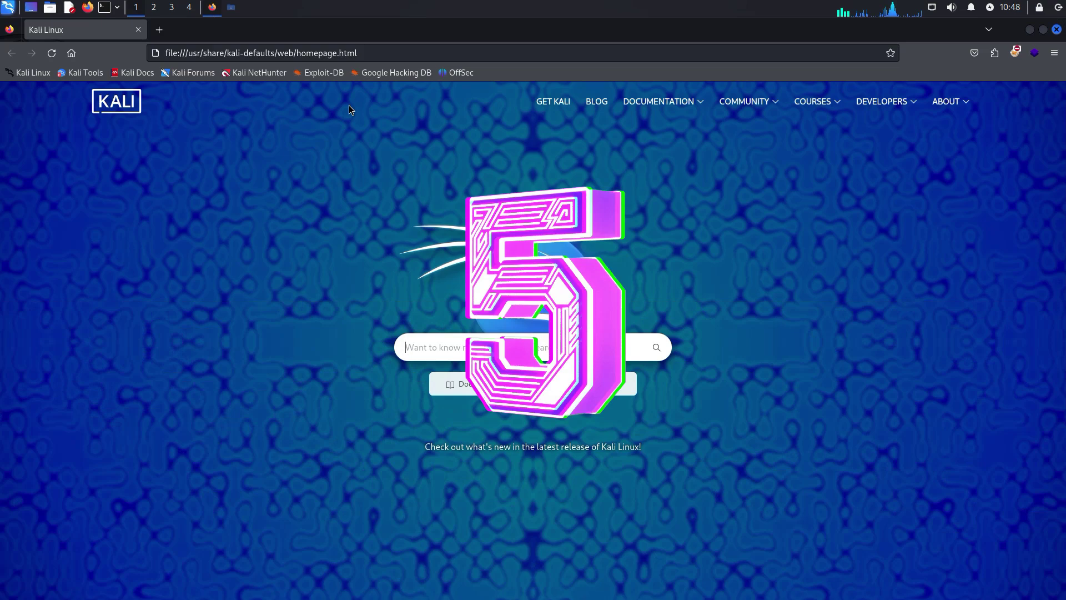
pyautogui.scroll(-3, 469, 186)
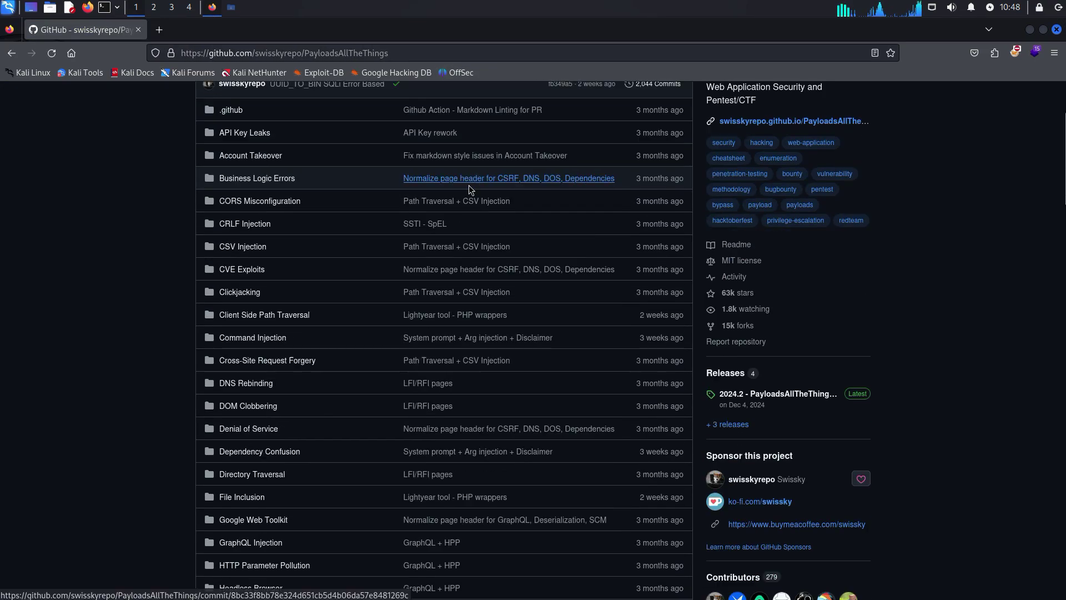
pyautogui.scroll(-5, 306, 169)
pyautogui.scroll(4, 307, 179)
pyautogui.scroll(-1, 308, 179)
pyautogui.scroll(-2, 333, 251)
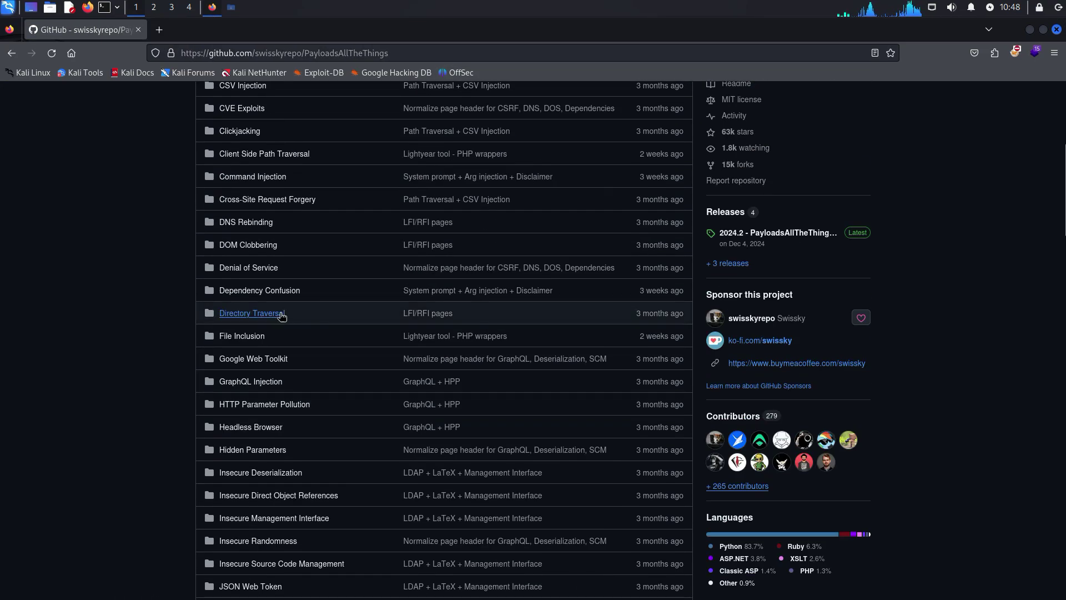
pyautogui.scroll(-1, 364, 336)
pyautogui.scroll(-2, 271, 472)
pyautogui.scroll(-2, 283, 441)
pyautogui.scroll(-2, 301, 400)
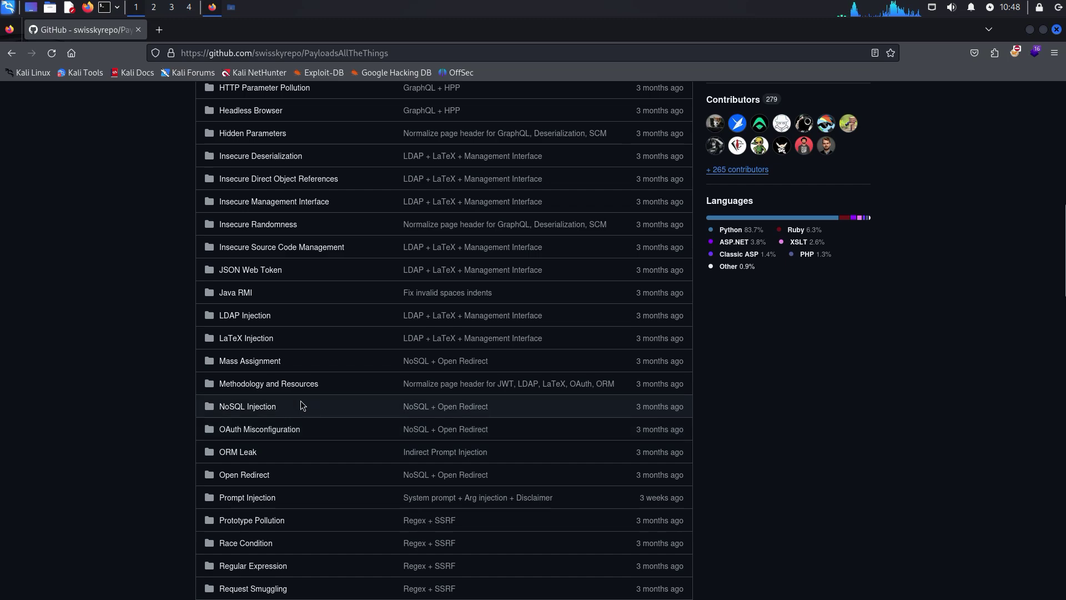
pyautogui.scroll(5, 297, 315)
# Step: View PayloadsAllTheThings' Directory Traversal folder payloads and clear the selected payload lines
pyautogui.click(265, 256)
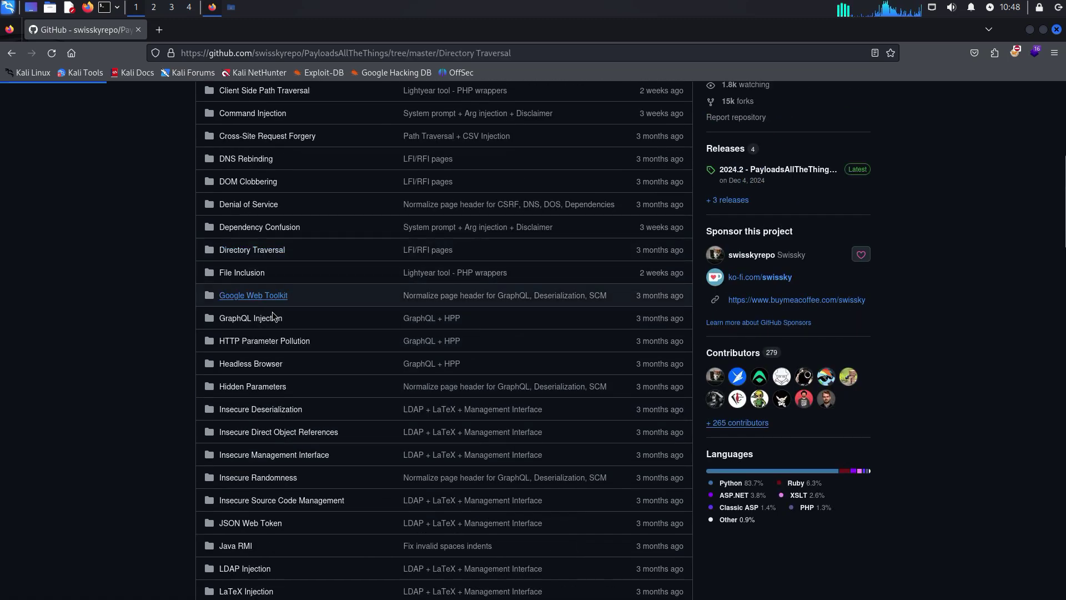
pyautogui.scroll(-5, 351, 289)
pyautogui.scroll(-4, 351, 289)
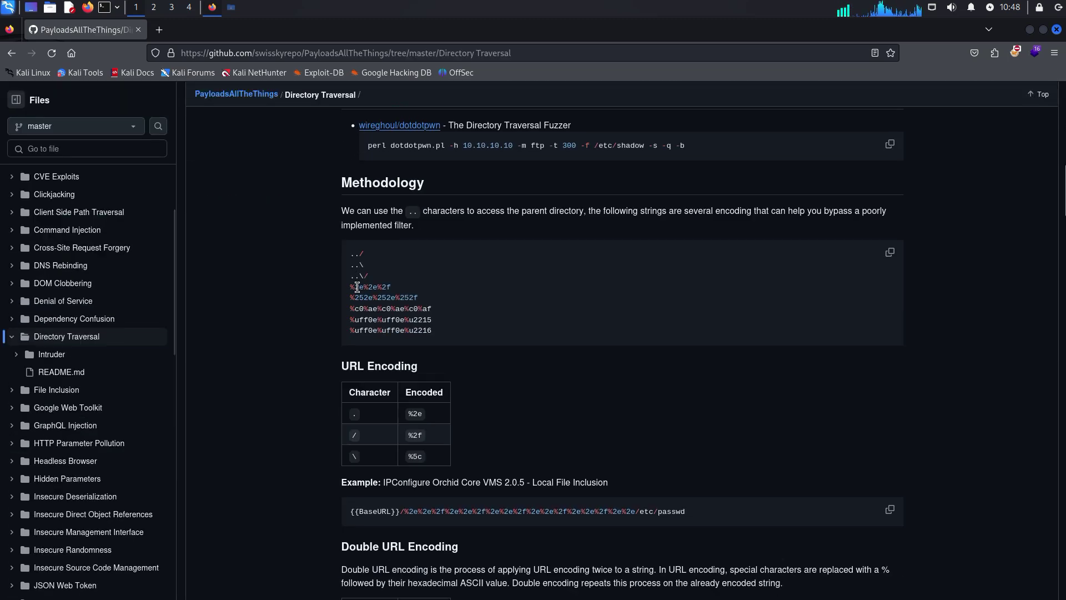
pyautogui.moveTo(476, 313); pyautogui.dragTo(520, 332)
pyautogui.click(521, 333)
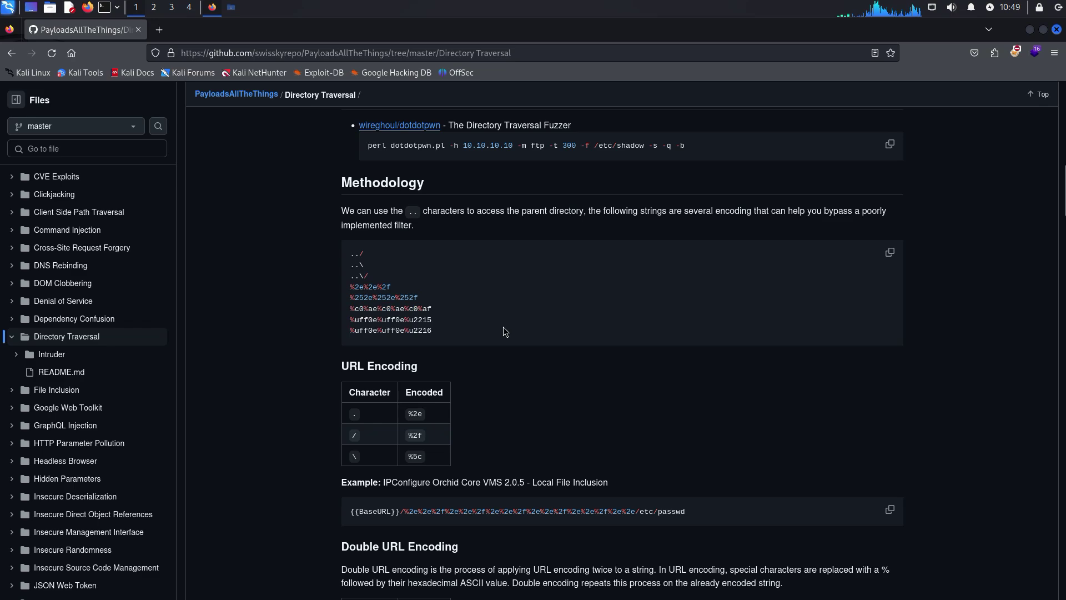
pyautogui.scroll(-7, 503, 327)
pyautogui.scroll(-2, 541, 312)
# Step: Load the FUZZING repository, browse the SSTI folder's payloads, then open XSS-Vectors-Mario.txt
pyautogui.press('Return')
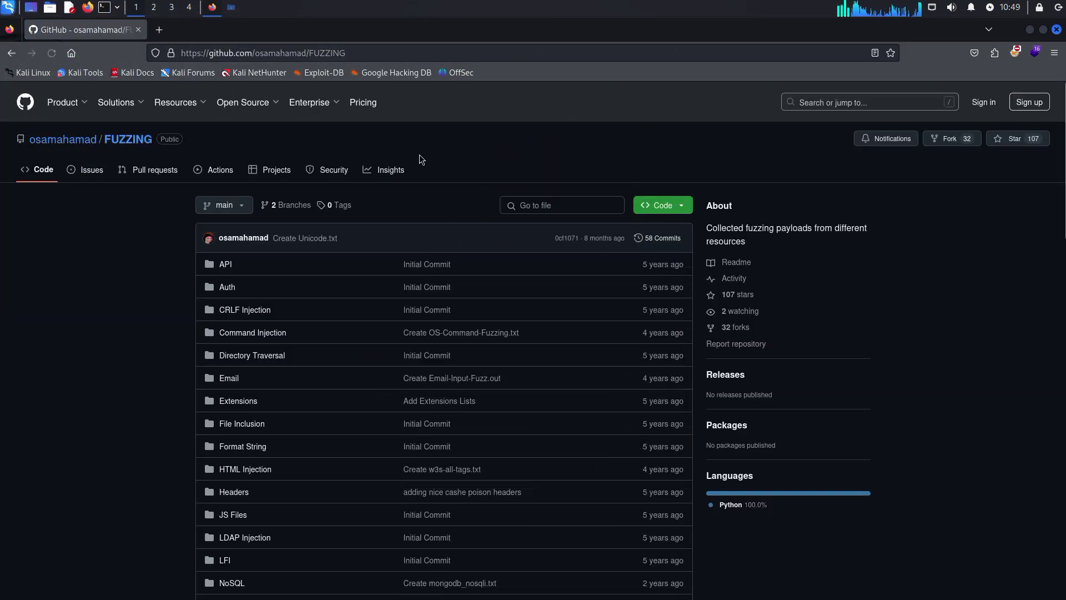
pyautogui.scroll(-3, 418, 156)
pyautogui.scroll(-3, 417, 158)
pyautogui.scroll(-7, 378, 188)
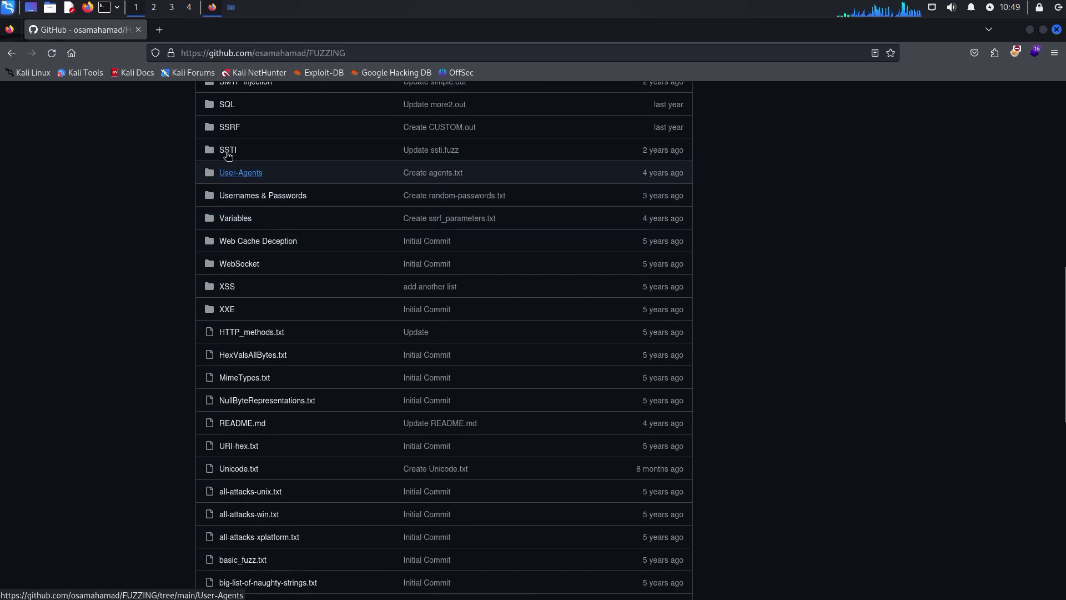
pyautogui.click(227, 147)
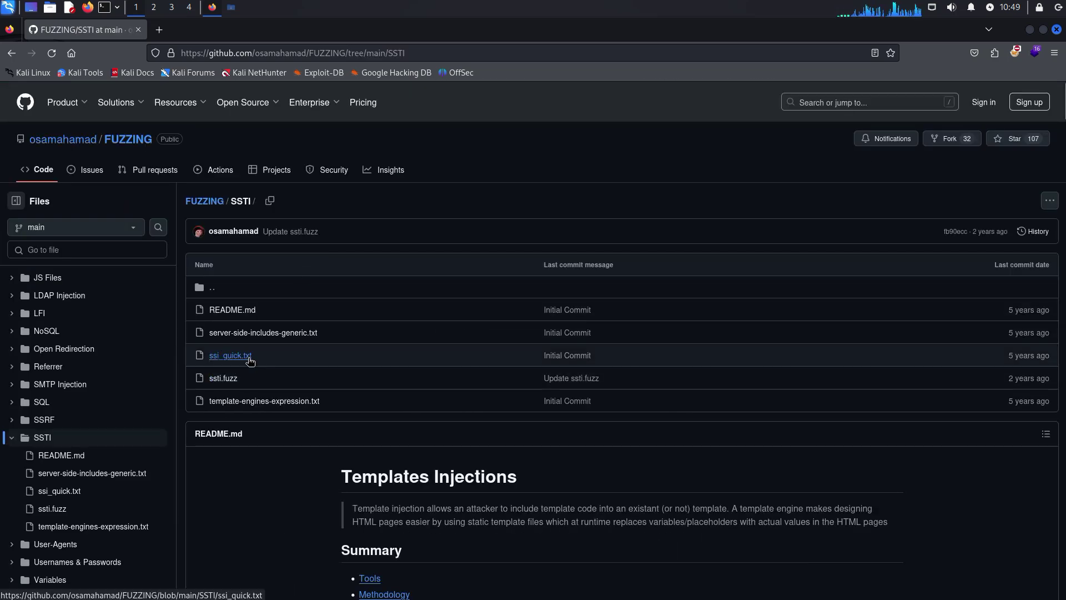
pyautogui.scroll(-3, 254, 350)
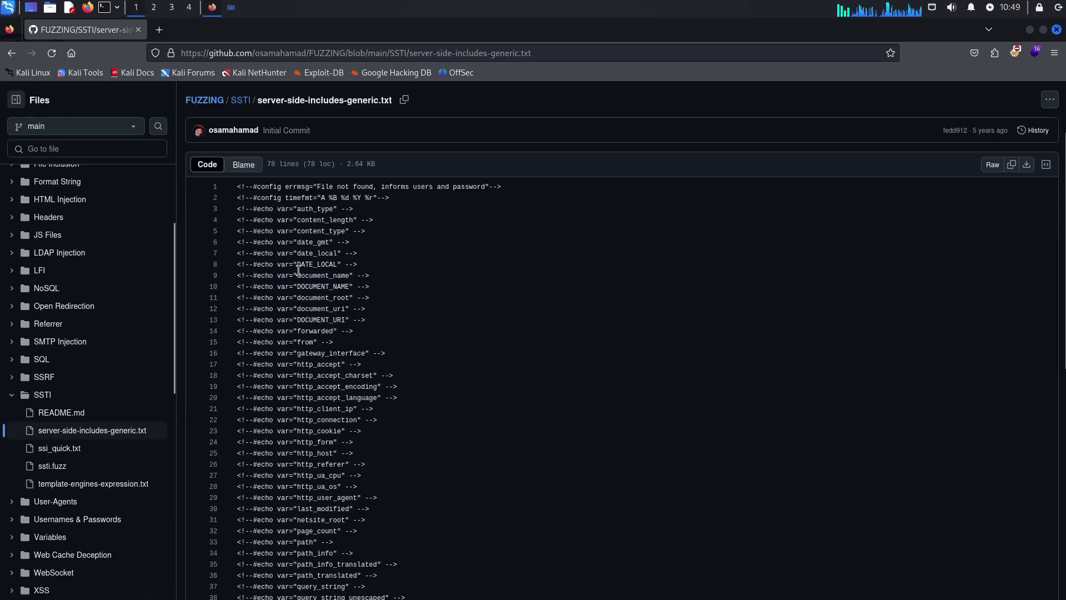
pyautogui.moveTo(270, 202); pyautogui.dragTo(357, 345)
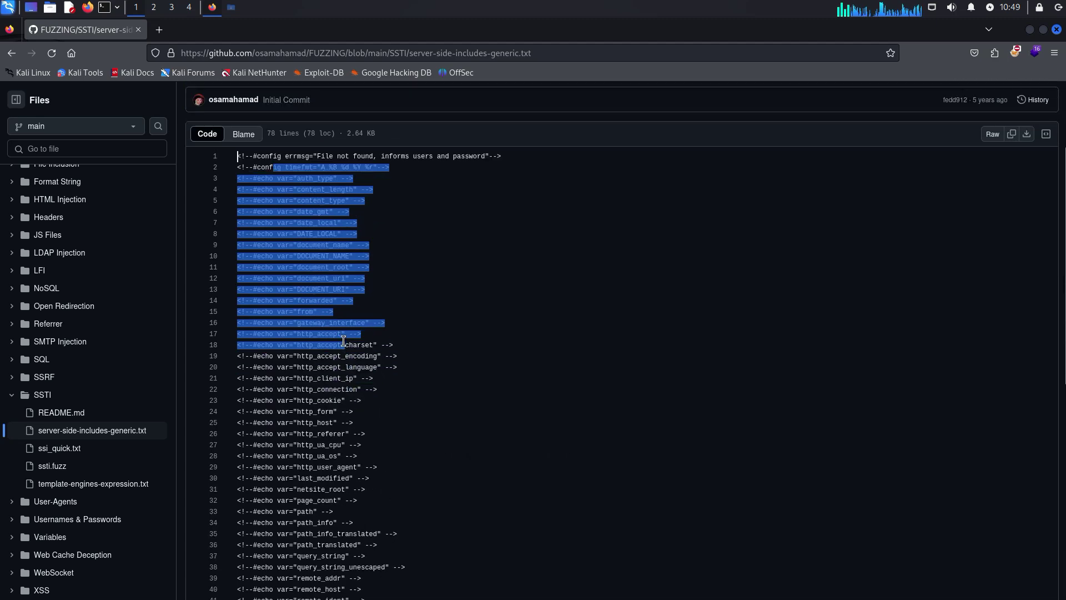
pyautogui.click(344, 344)
pyautogui.scroll(-6, 82, 350)
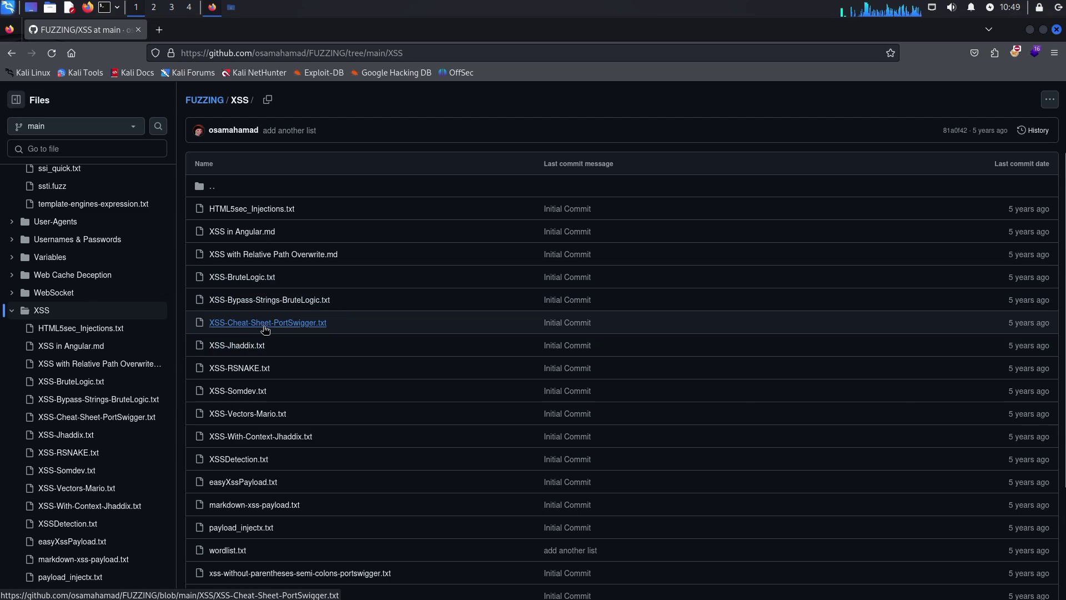
pyautogui.click(250, 416)
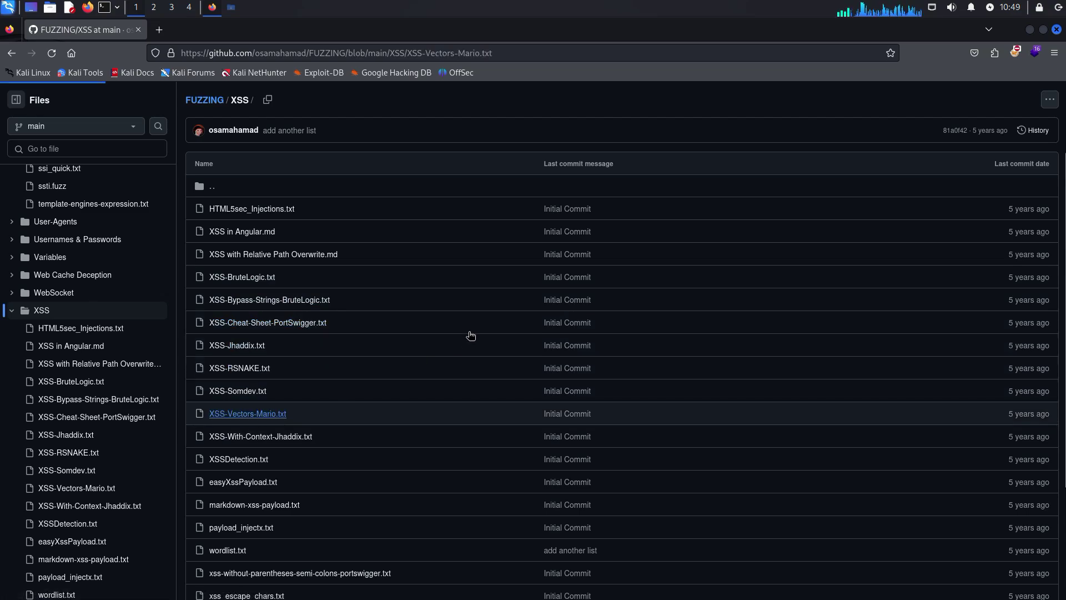
pyautogui.scroll(-3, 339, 250)
pyautogui.scroll(2, 339, 250)
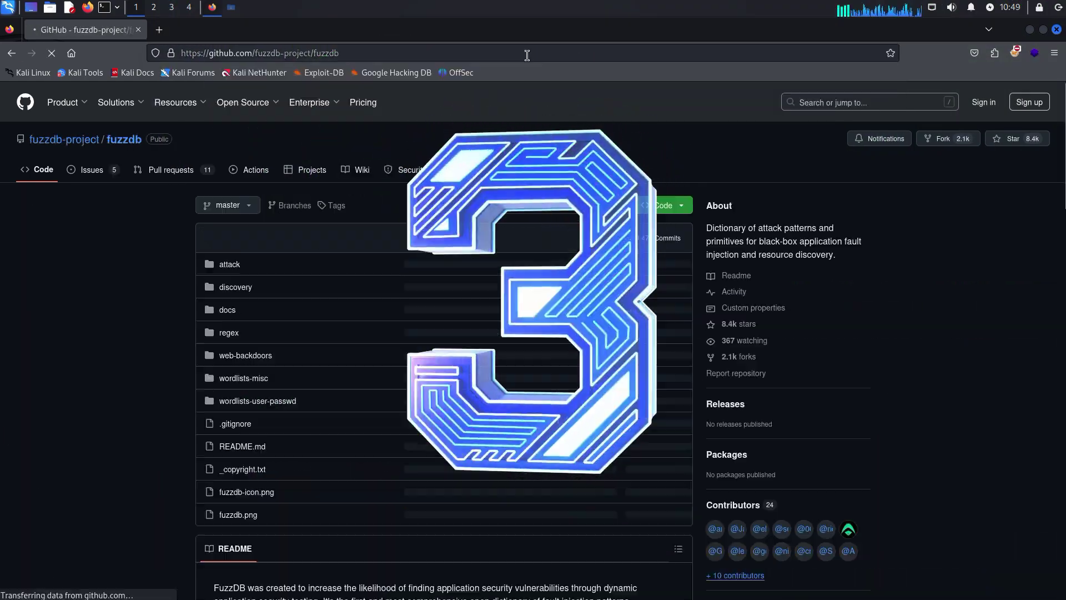
pyautogui.scroll(-5, 406, 233)
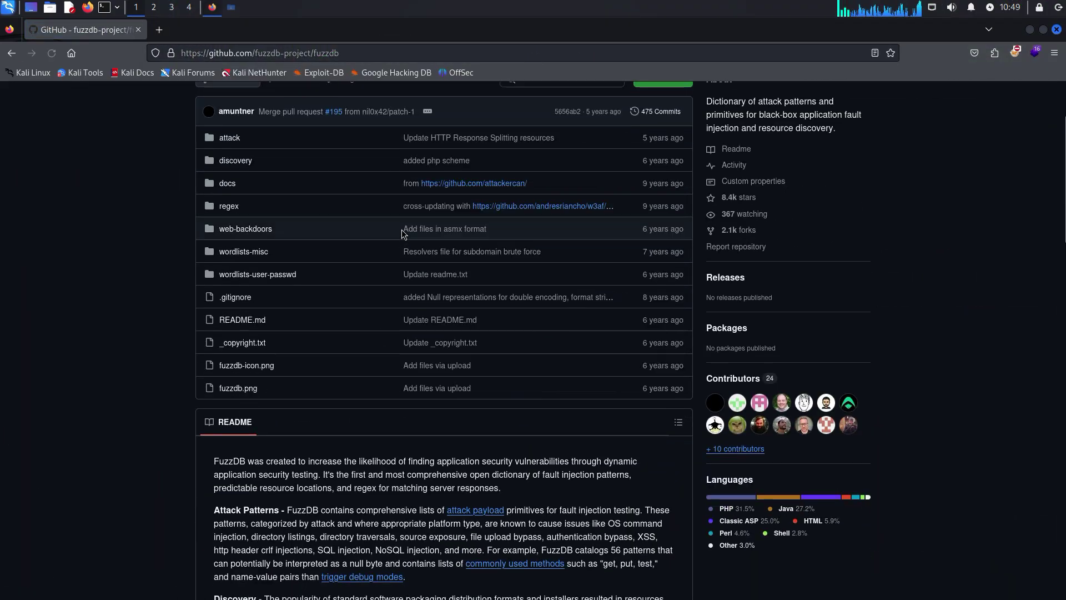
pyautogui.scroll(-5, 394, 232)
pyautogui.scroll(4, 391, 232)
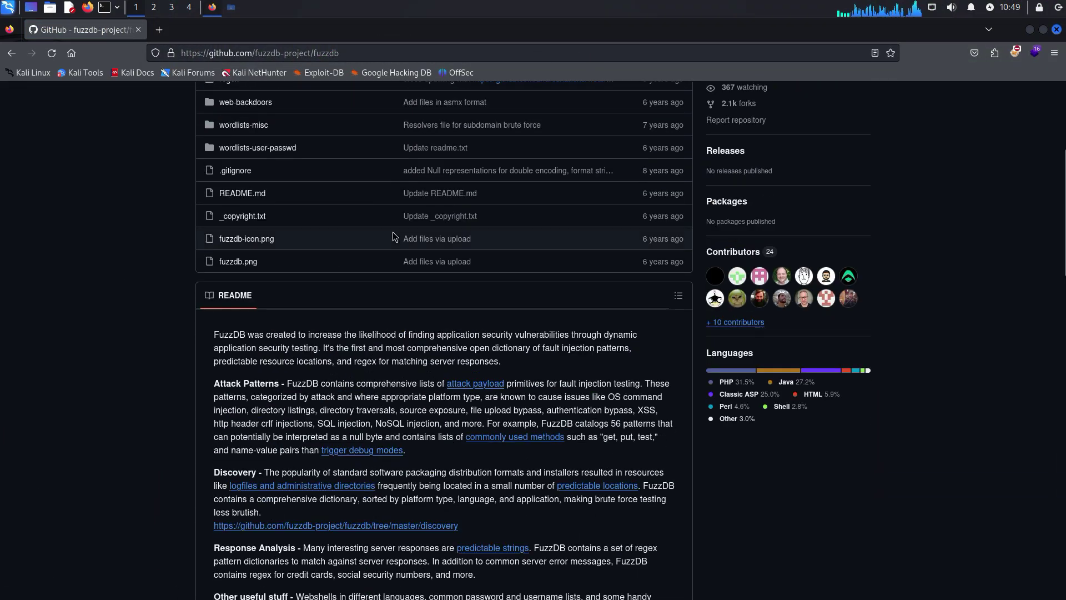
pyautogui.scroll(3, 381, 236)
pyautogui.scroll(3, 269, 283)
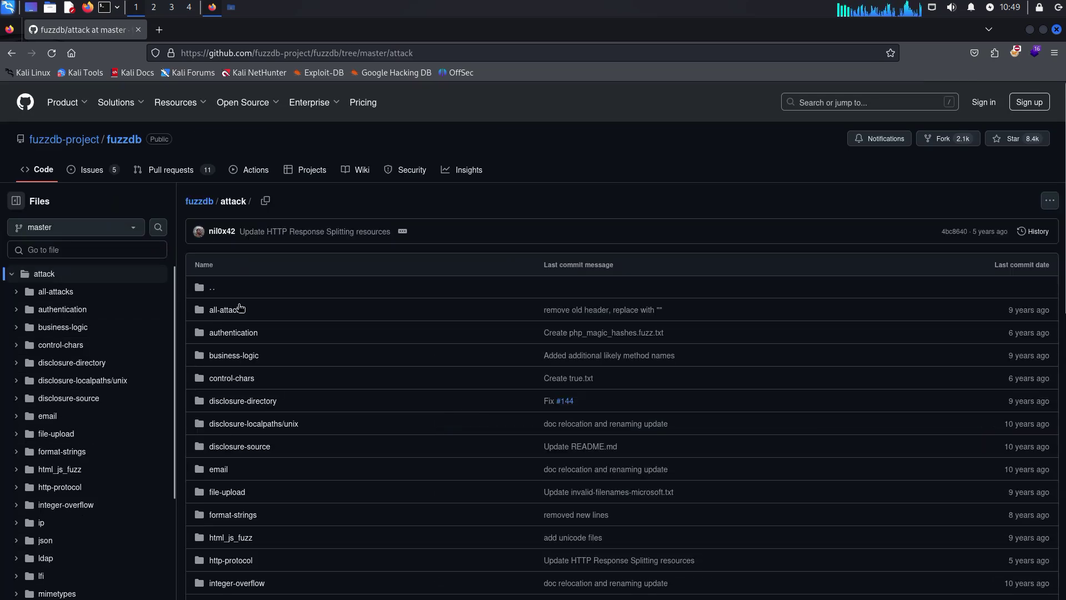
pyautogui.scroll(-2, 221, 194)
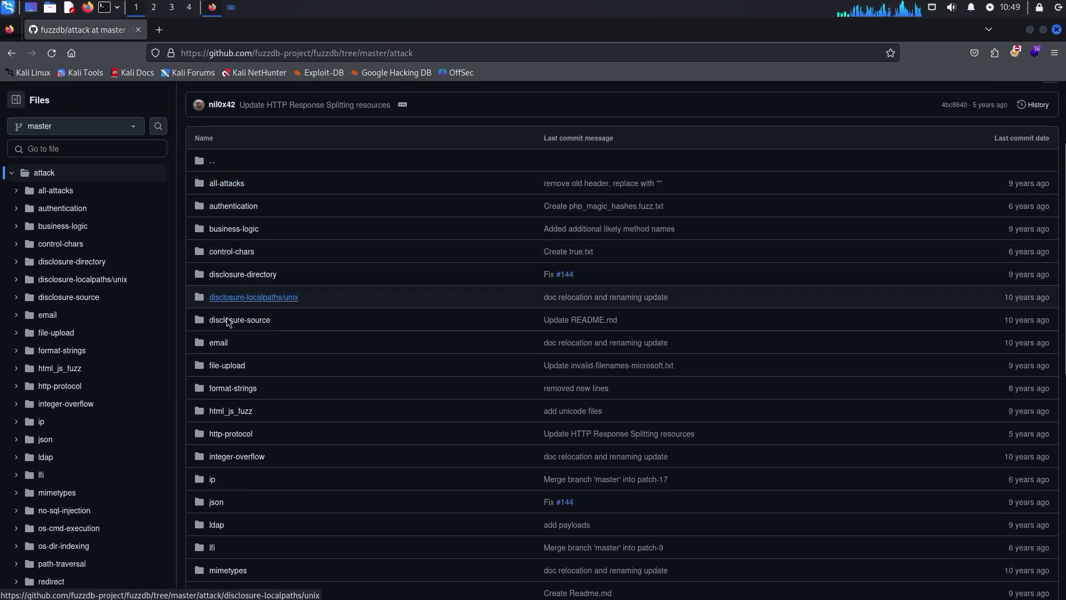
pyautogui.scroll(-3, 253, 440)
pyautogui.scroll(-4, 303, 423)
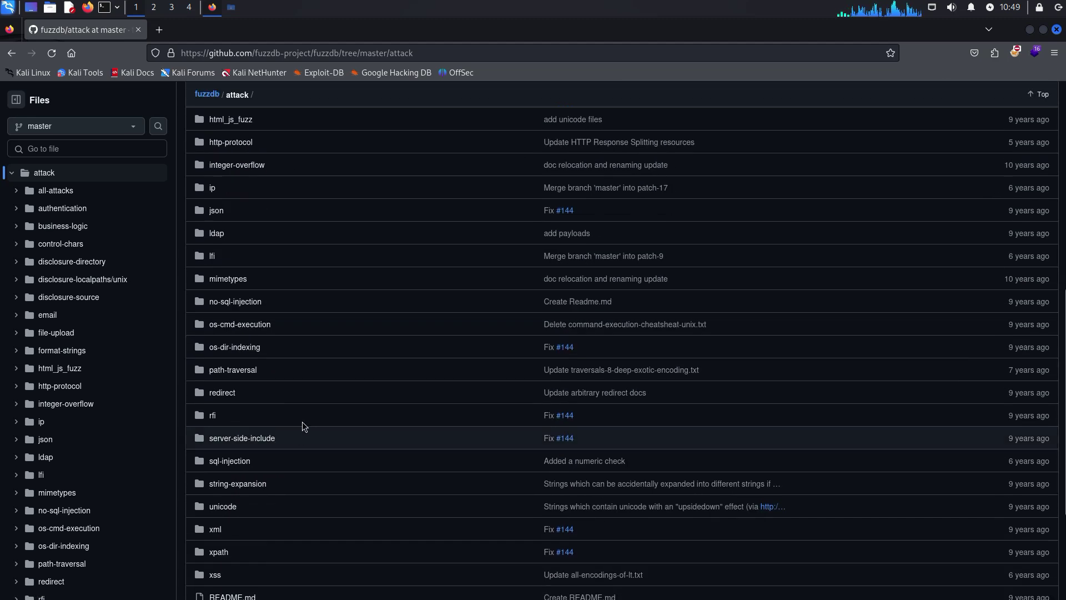
pyautogui.scroll(-2, 275, 433)
# Step: Open fuzzdb's sql-injection/detect/GenericBlind.txt payload file and clear the line selection
pyautogui.click(245, 398)
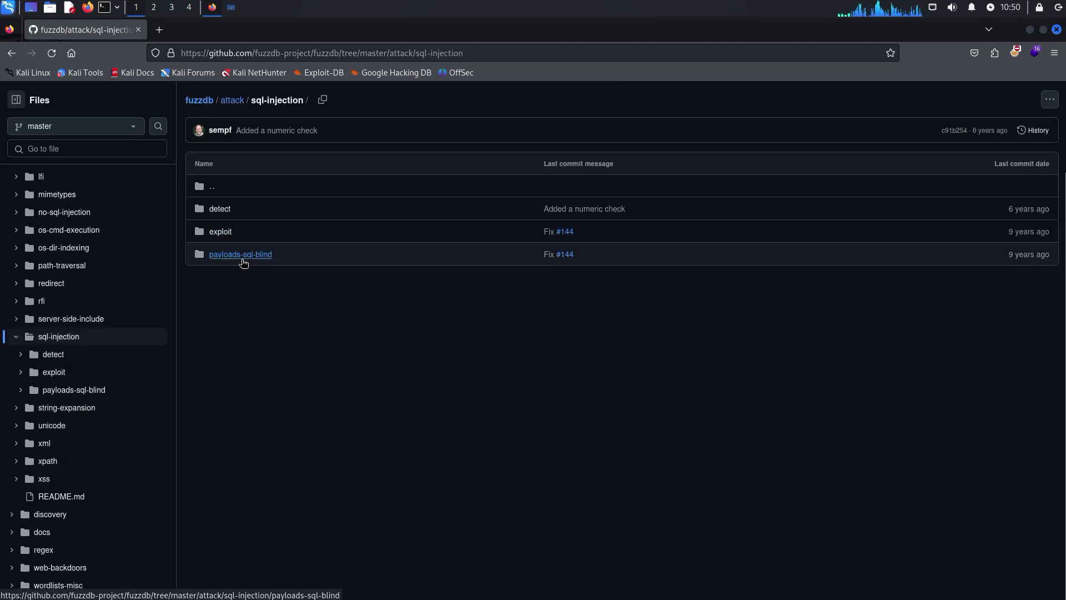
pyautogui.click(217, 209)
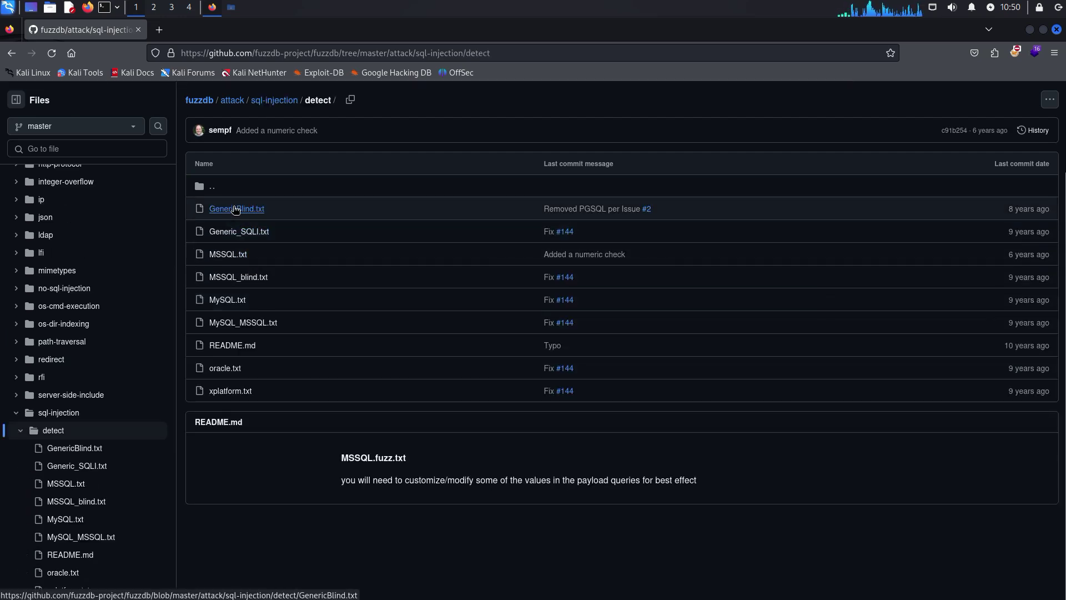
pyautogui.click(236, 208)
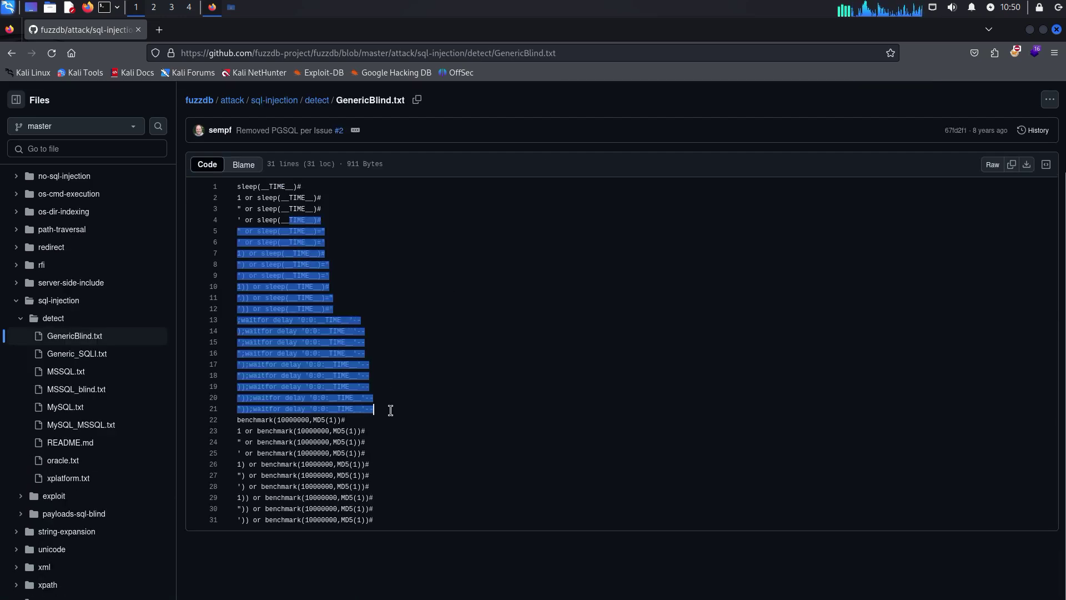
pyautogui.click(390, 409)
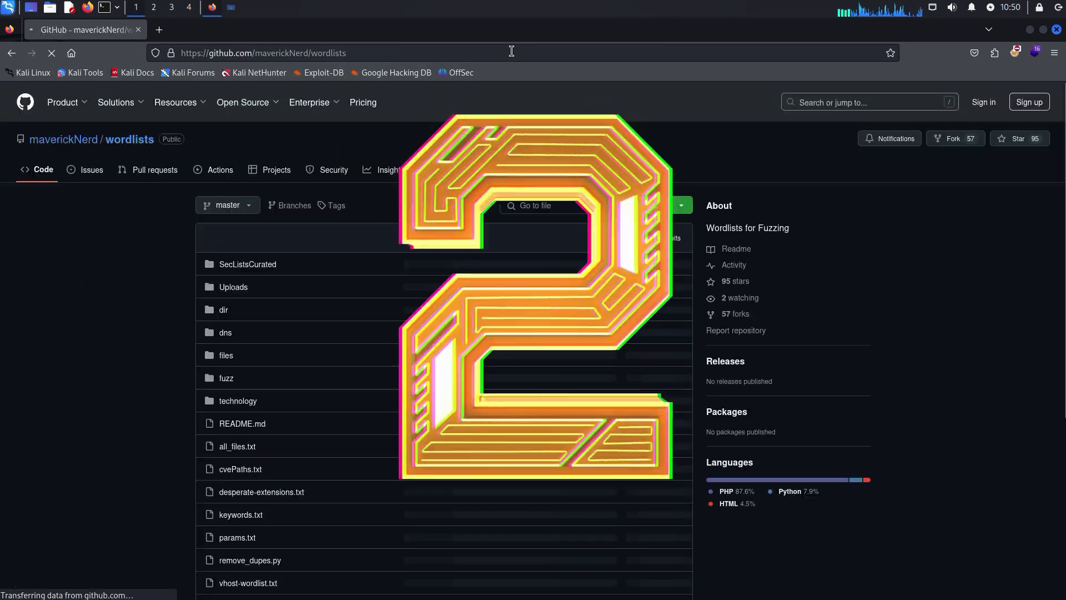
pyautogui.scroll(-3, 164, 288)
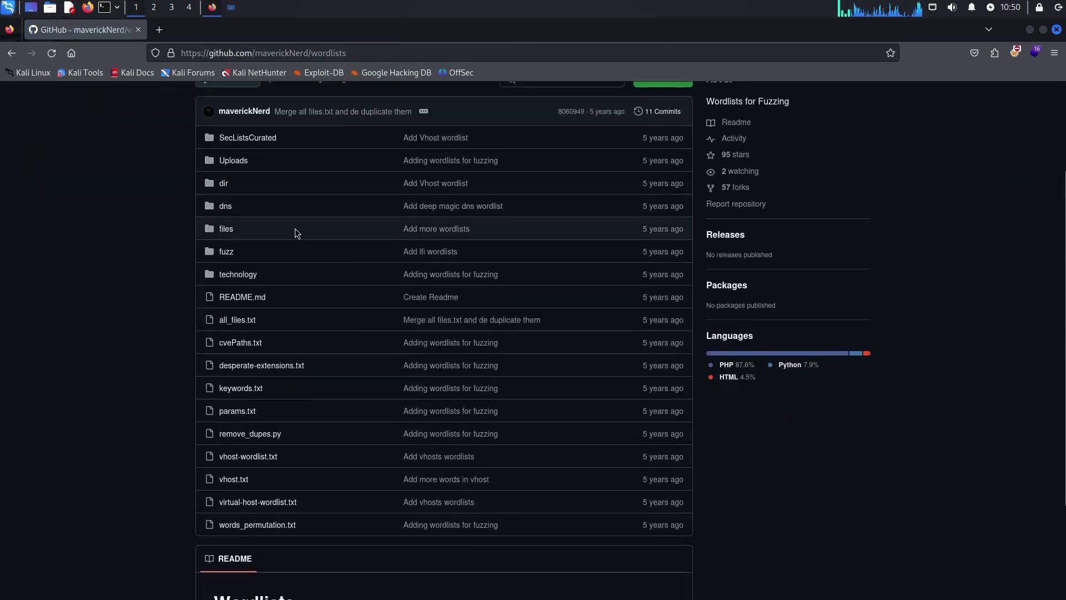
pyautogui.scroll(-3, 160, 209)
pyautogui.scroll(6, 159, 209)
pyautogui.scroll(-2, 166, 241)
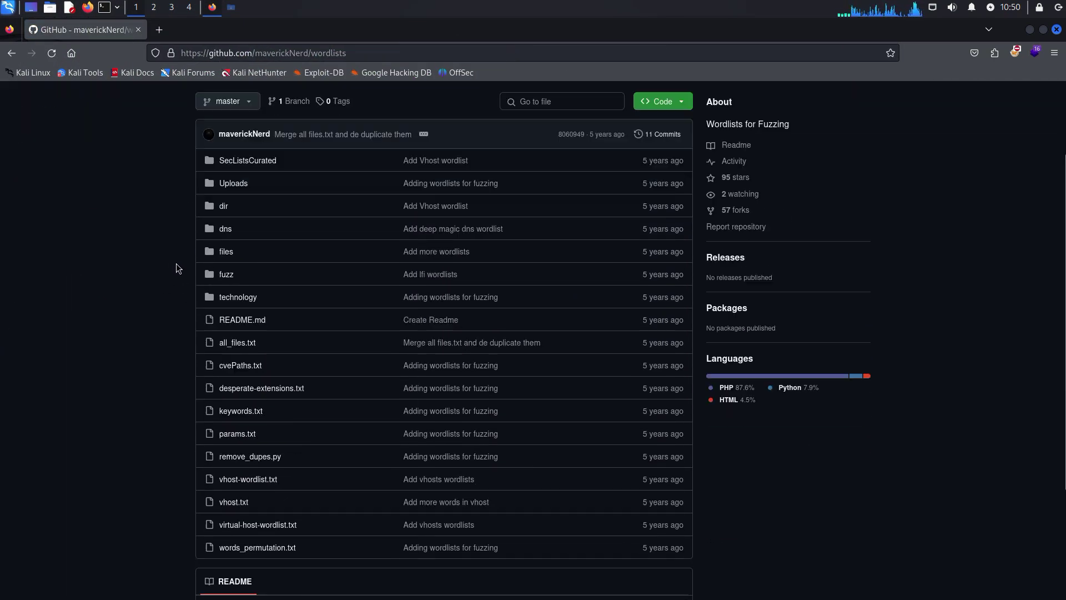
pyautogui.scroll(-1, 191, 263)
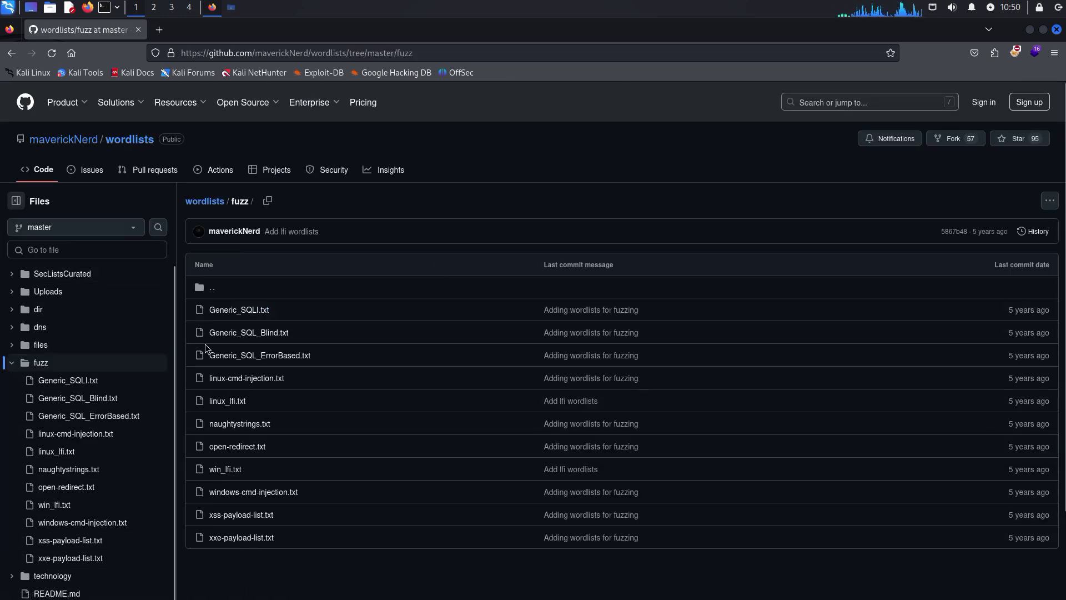
pyautogui.scroll(-2, 209, 354)
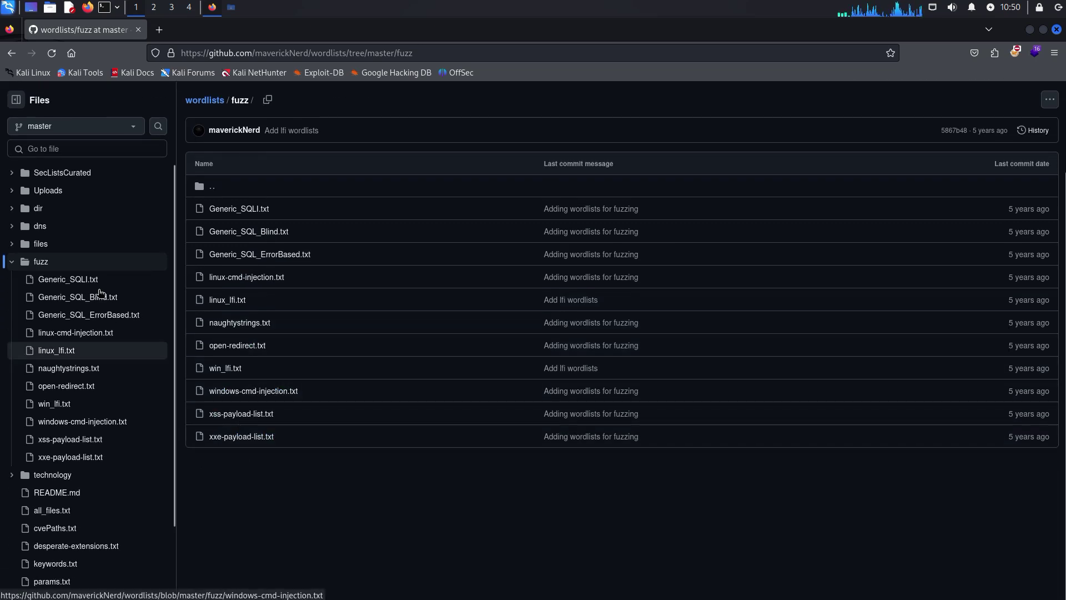
# Step: Browse into the wordlists repository's files folder, then its dir folder
pyautogui.click(56, 249)
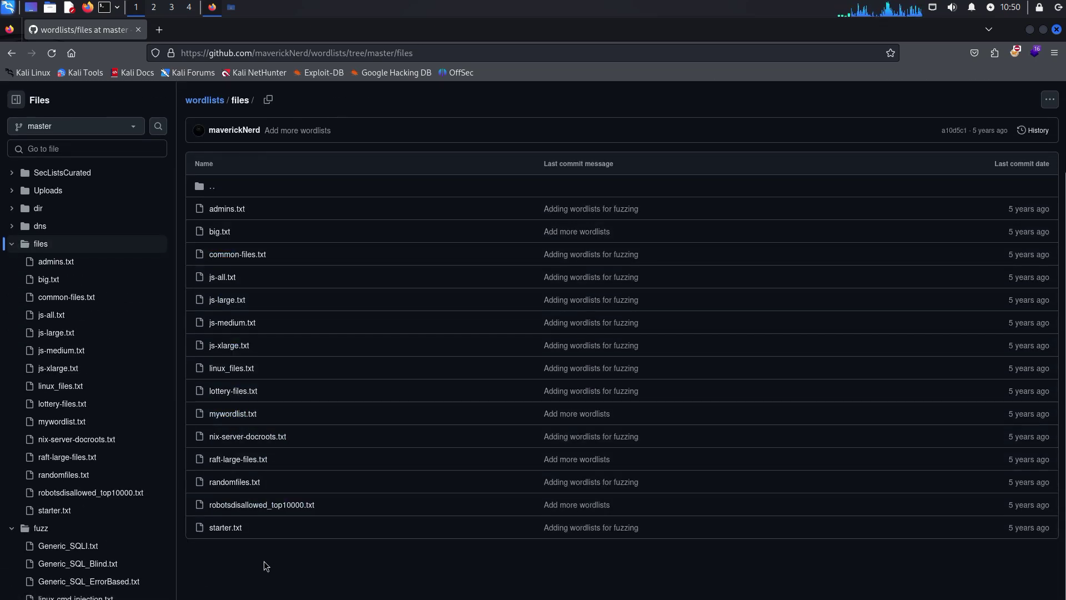
pyautogui.click(41, 210)
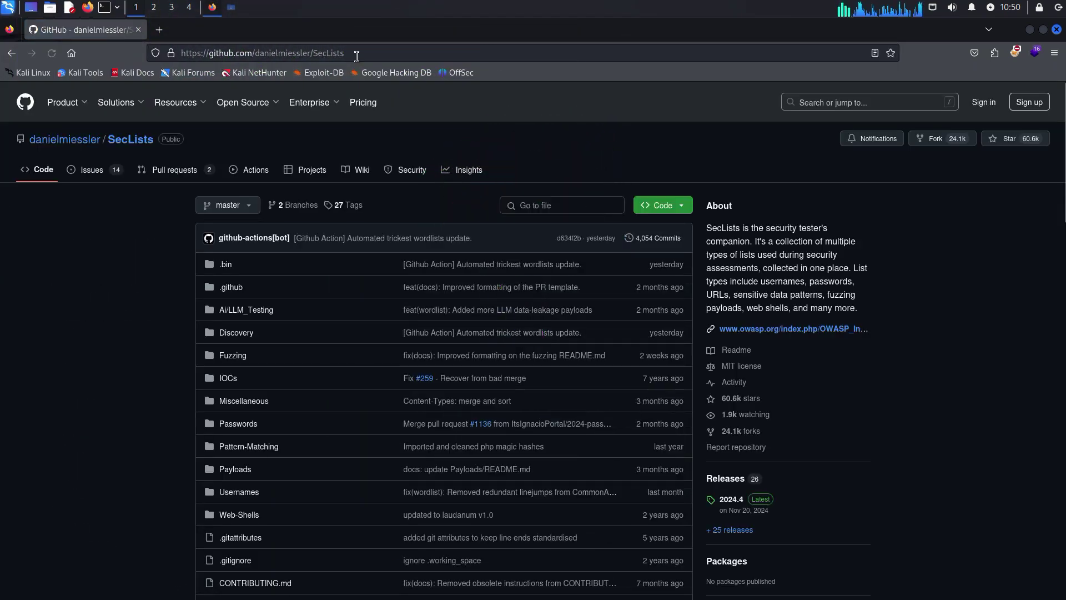
pyautogui.scroll(-3, 338, 135)
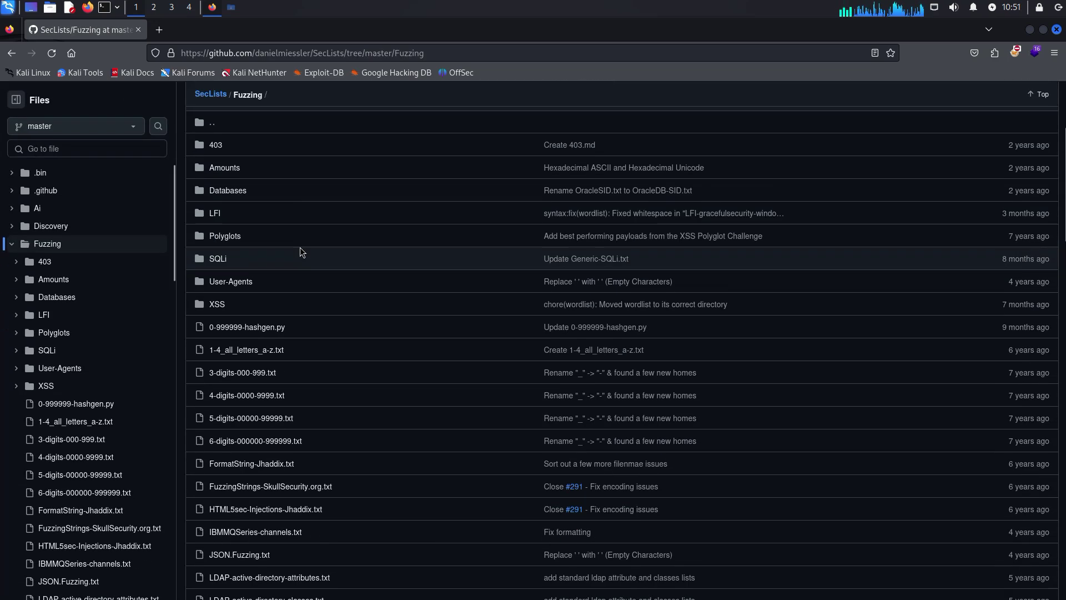
pyautogui.scroll(-1, 292, 281)
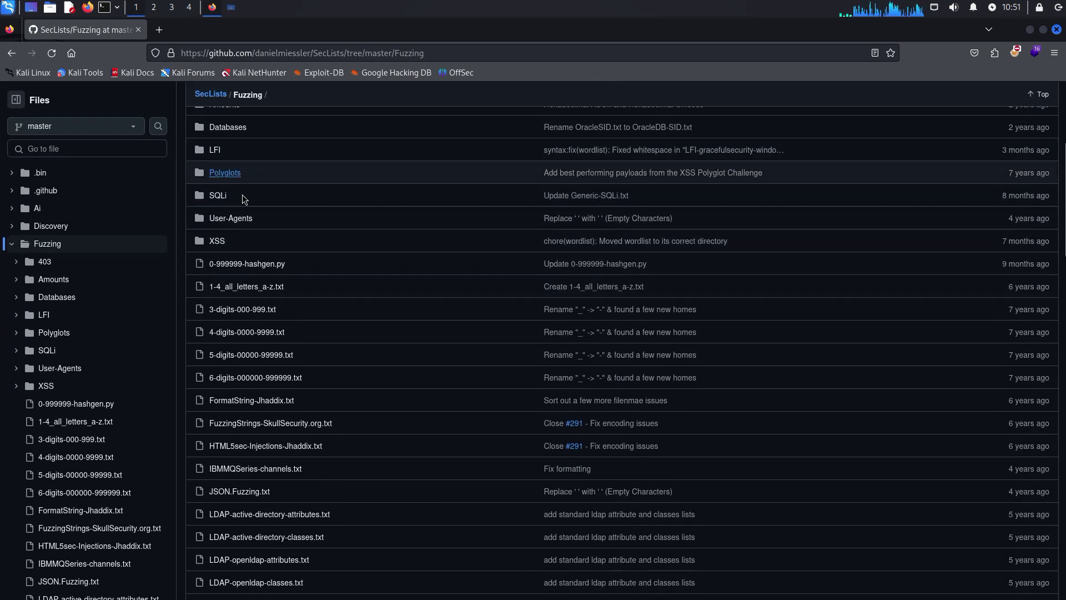
pyautogui.scroll(-10, 339, 297)
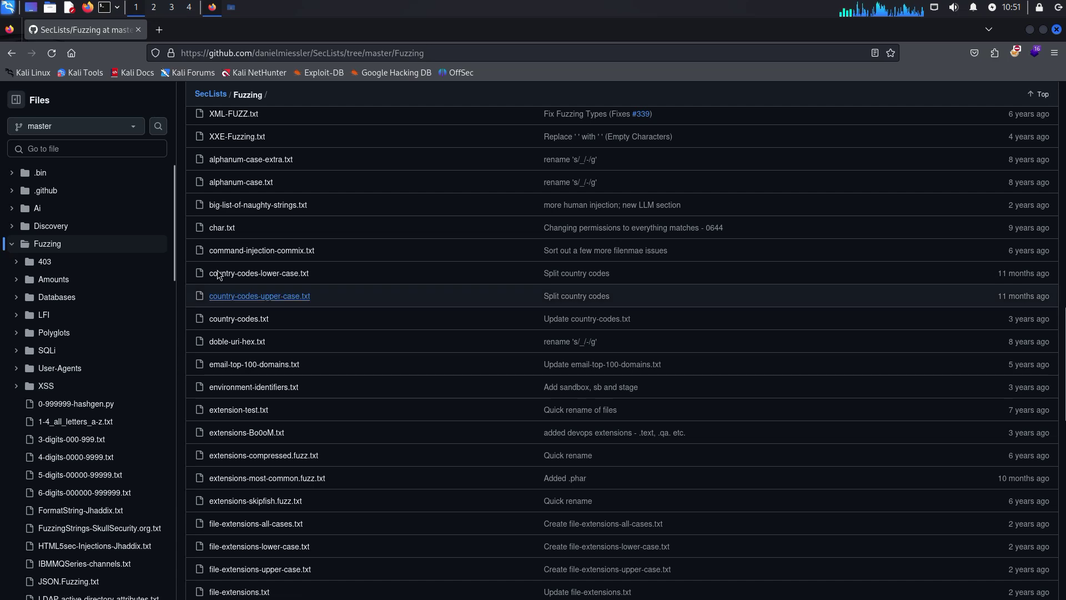
# Step: View SecLists' Fuzzing char.txt, then open XSS/human-friendly/XSS-BruteLogic.txt
pyautogui.click(222, 228)
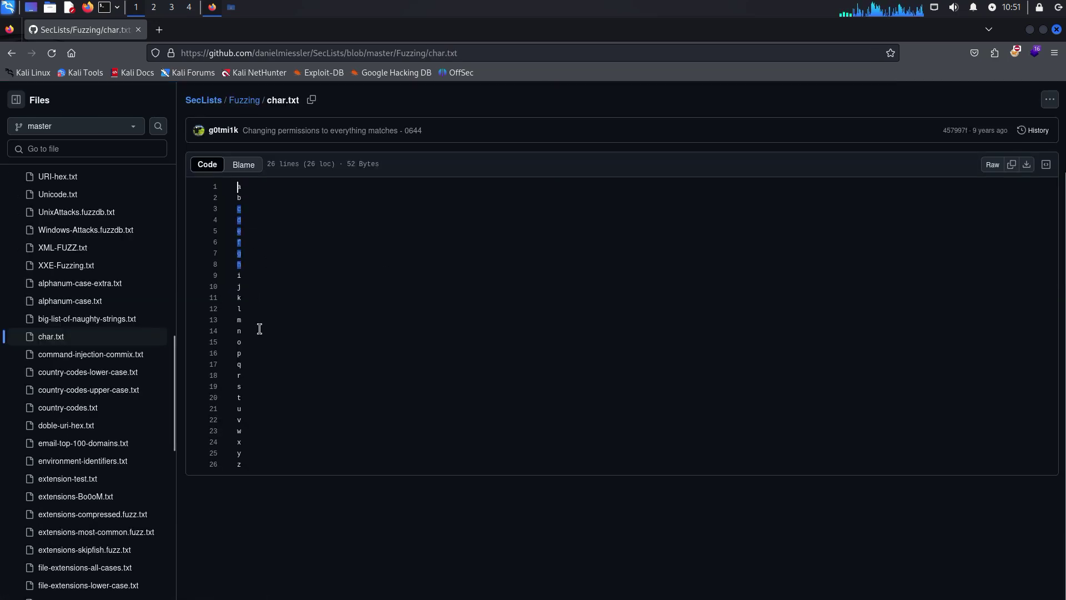
pyautogui.scroll(-2, 59, 354)
pyautogui.scroll(-2, 79, 374)
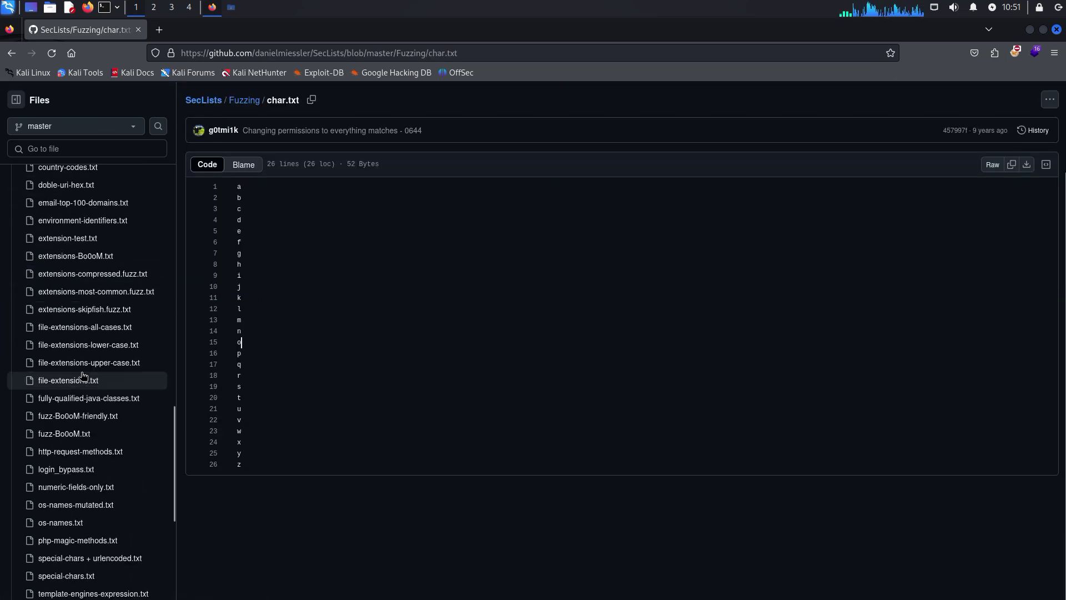
pyautogui.scroll(-2, 83, 376)
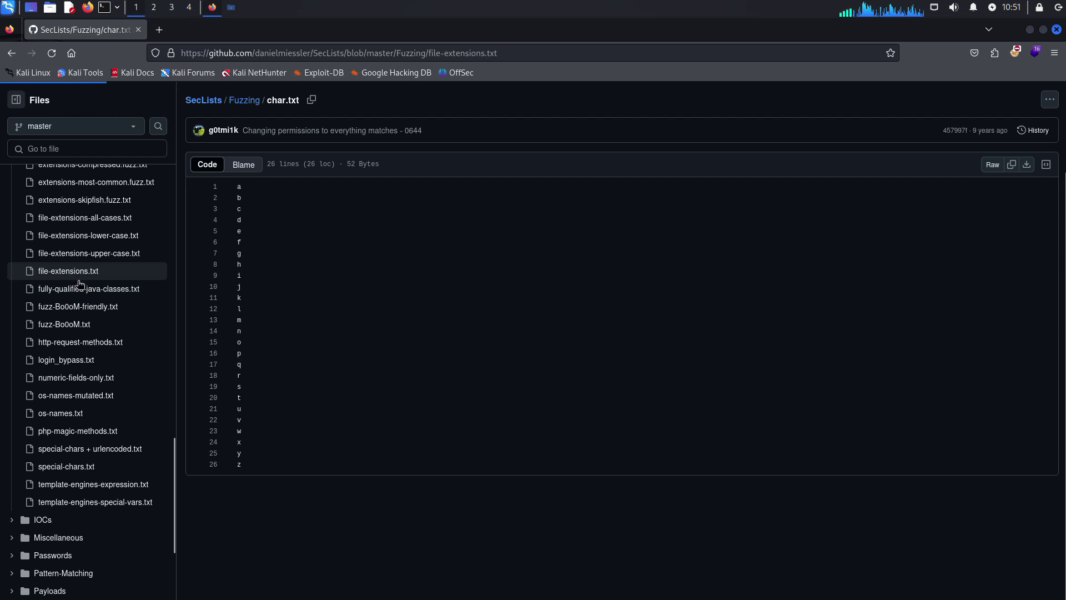
pyautogui.scroll(2, 296, 262)
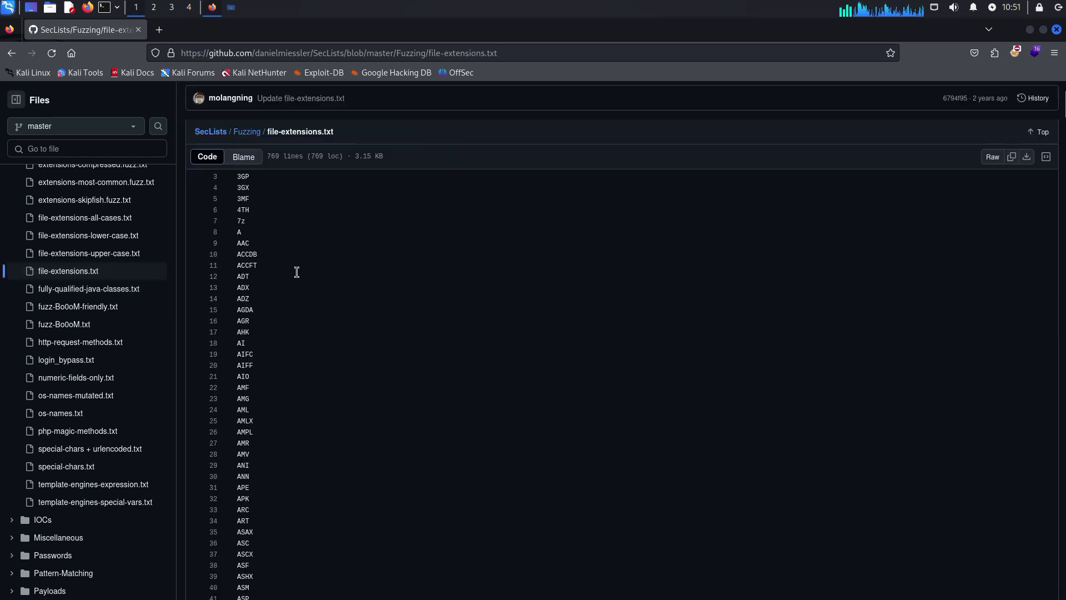
pyautogui.scroll(1, 295, 267)
pyautogui.scroll(2, 95, 287)
pyautogui.scroll(3, 96, 288)
pyautogui.scroll(5, 101, 325)
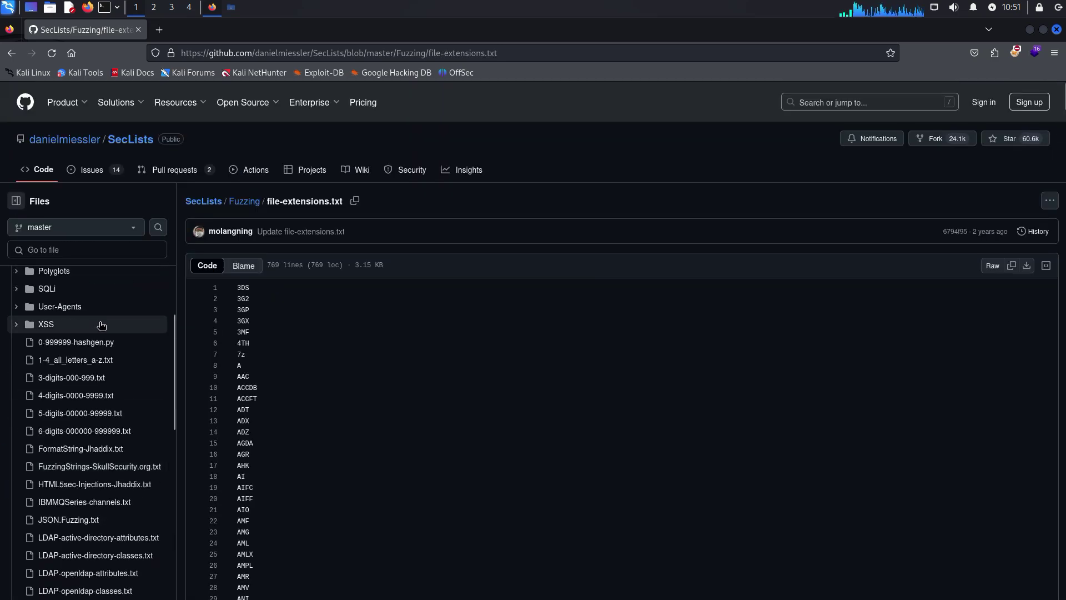
pyautogui.click(112, 330)
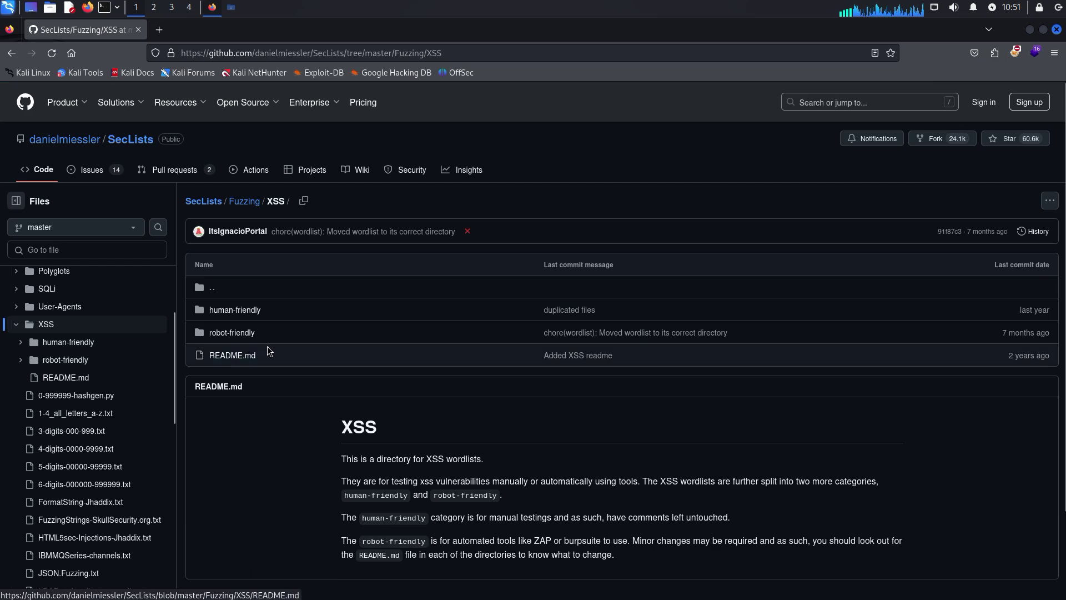
pyautogui.click(68, 342)
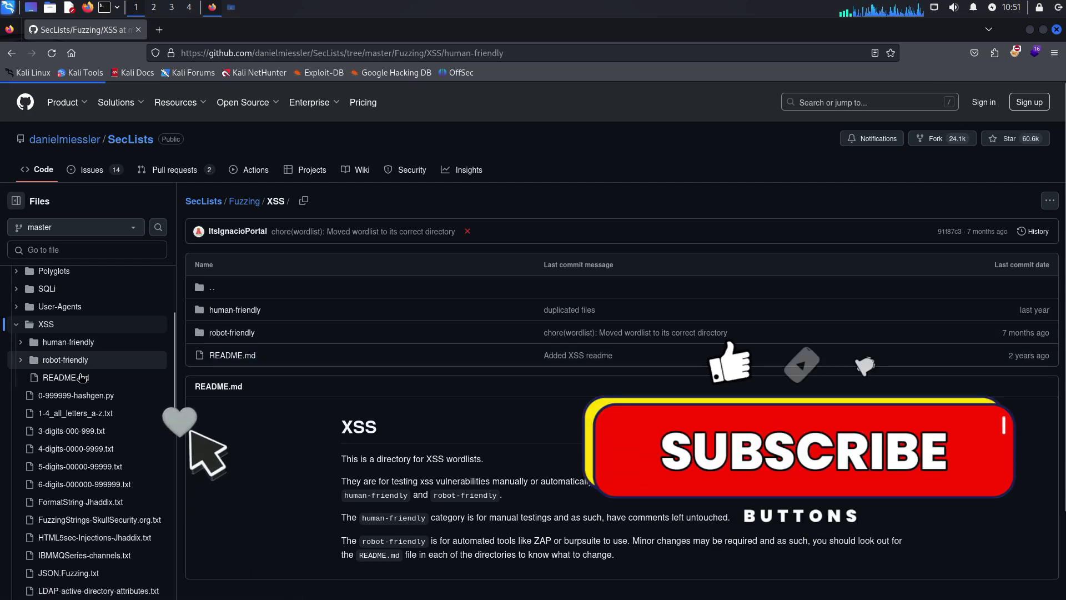
pyautogui.click(272, 335)
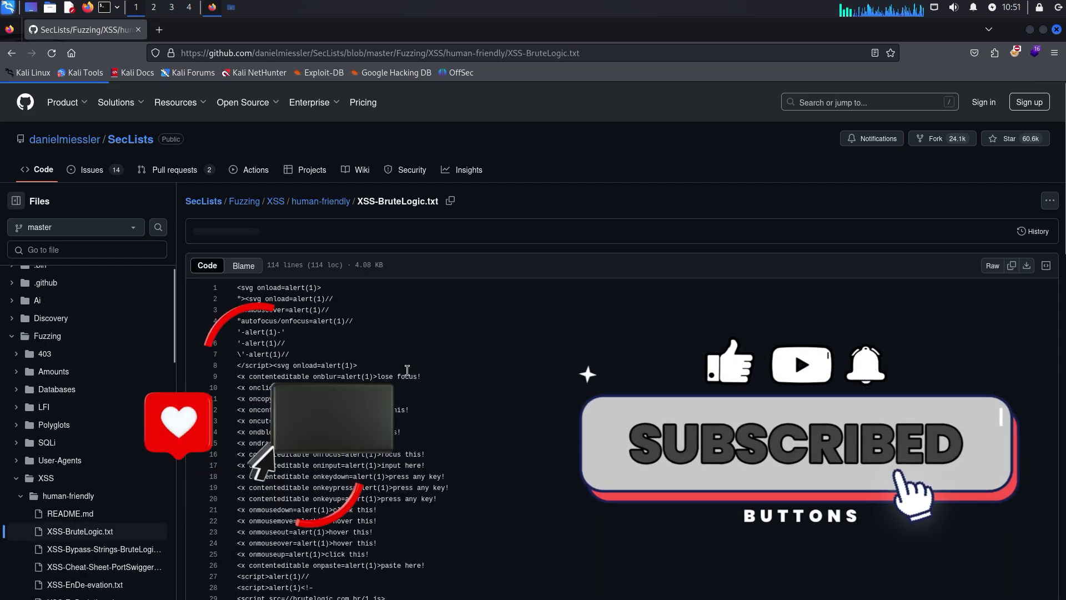
pyautogui.scroll(-5, 352, 320)
pyautogui.scroll(5, 352, 321)
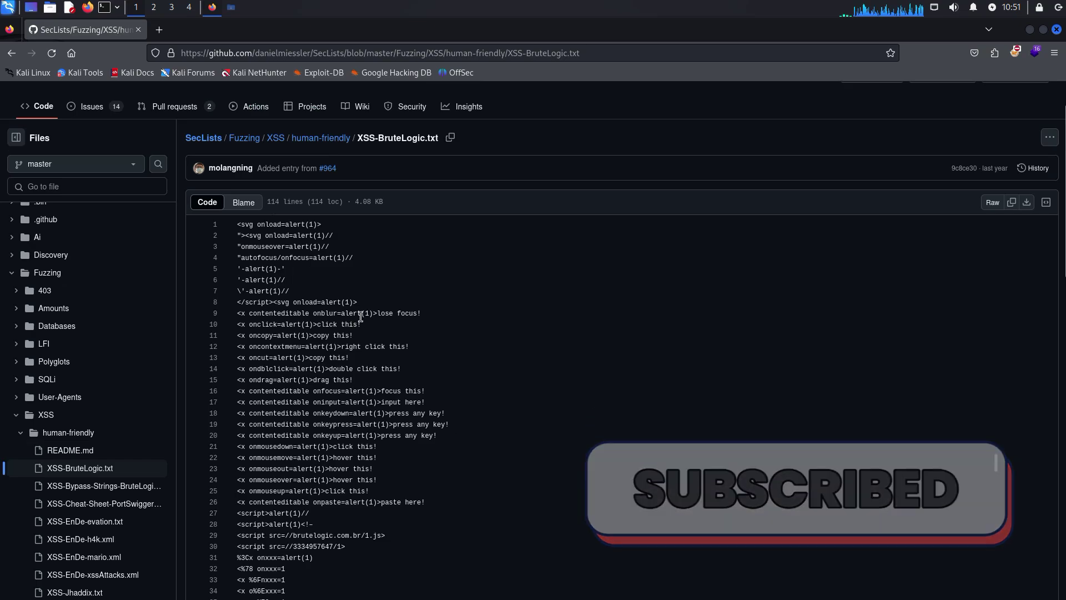